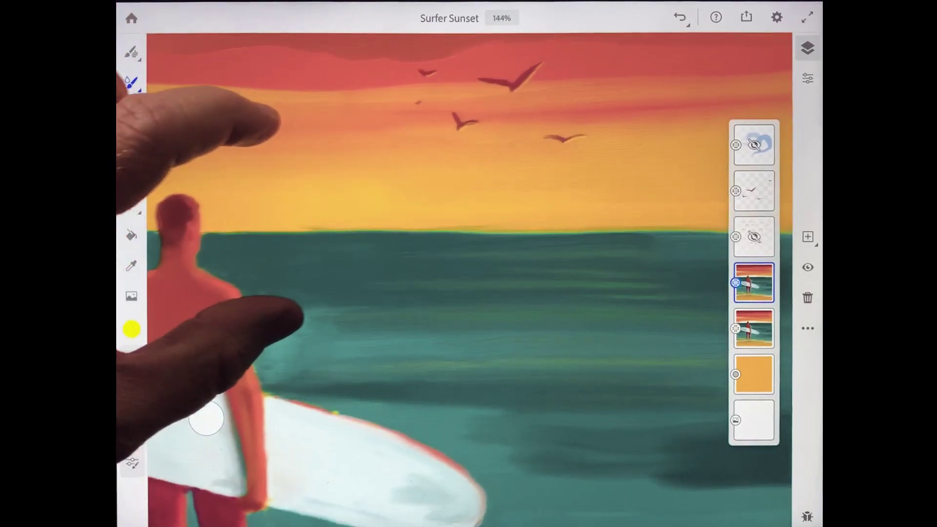
scroll(220, 219, up, 1)
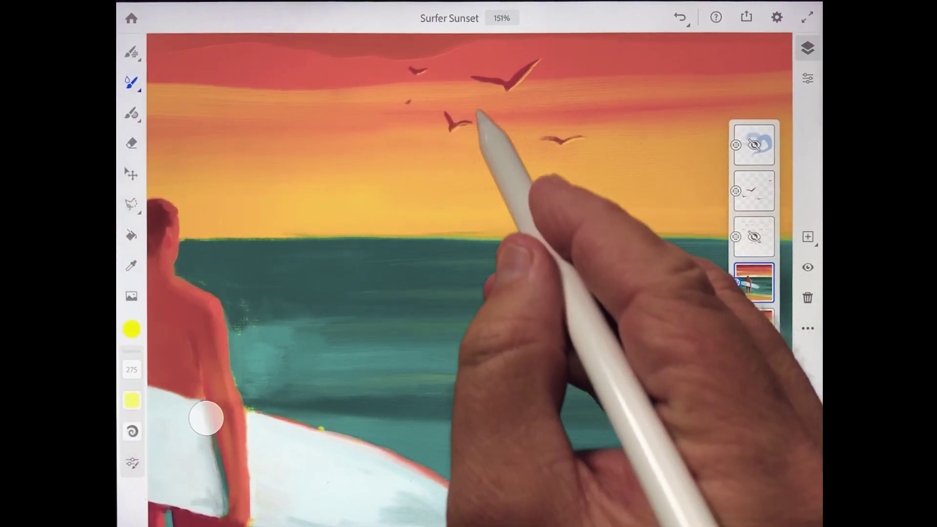
- Paint a soft yellow circular glow for the sun behind the birds
mouse_move(494, 121)
mouse_down()
mouse_move(455, 132)
mouse_move(464, 184)
mouse_move(529, 172)
mouse_move(489, 112)
mouse_move(533, 187)
mouse_move(487, 168)
mouse_move(502, 177)
mouse_move(469, 108)
mouse_move(446, 122)
mouse_move(435, 163)
mouse_move(444, 199)
mouse_move(522, 220)
mouse_move(555, 184)
mouse_move(568, 147)
mouse_move(549, 117)
mouse_move(536, 114)
mouse_move(522, 84)
mouse_move(508, 79)
mouse_move(470, 89)
mouse_move(450, 120)
mouse_move(502, 105)
mouse_move(549, 122)
mouse_move(566, 187)
mouse_move(539, 158)
mouse_move(493, 178)
mouse_move(463, 178)
mouse_up()
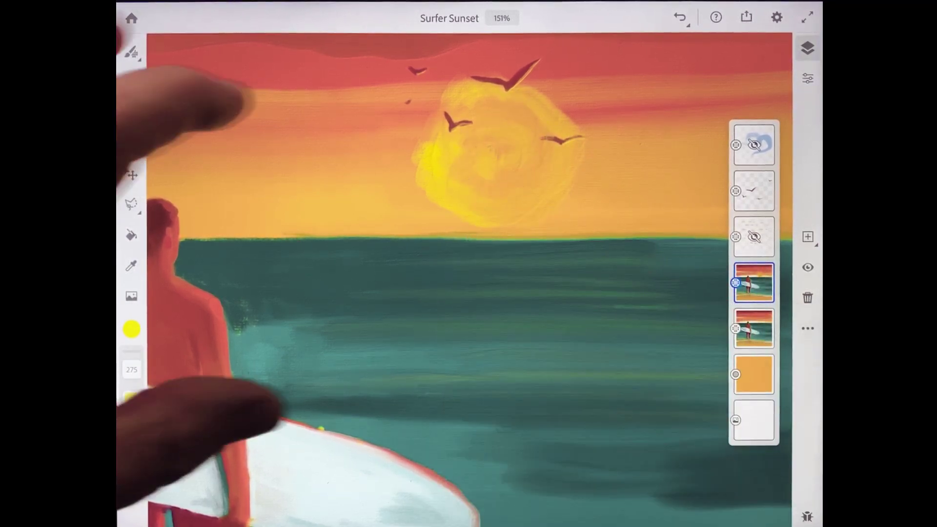
scroll(242, 264, down, 5)
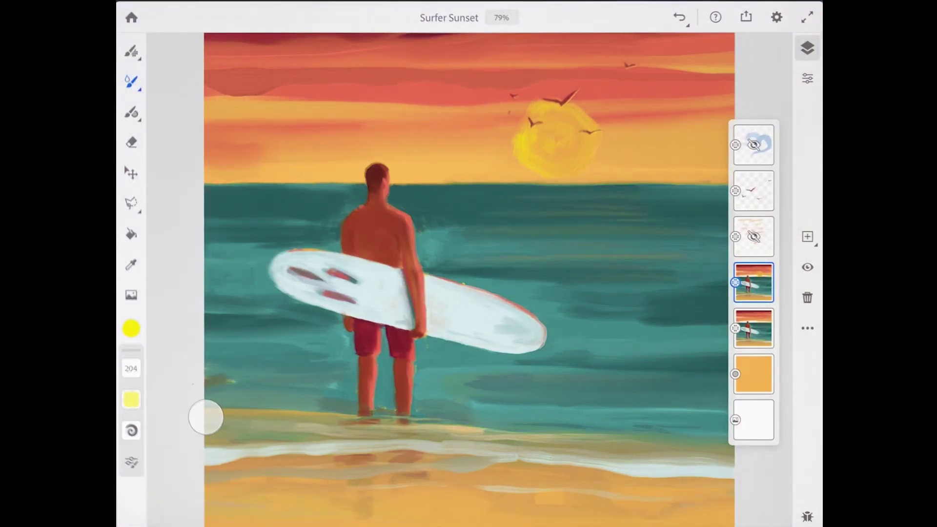
- Choose the Oil > Oilpaint Chunky live brush, raise its size to 211, and increase its flow
click(132, 82)
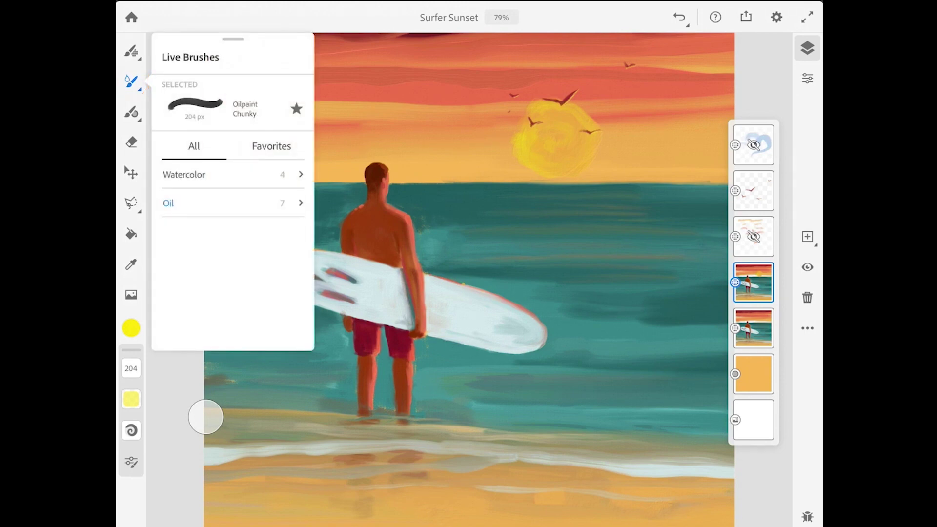
click(169, 203)
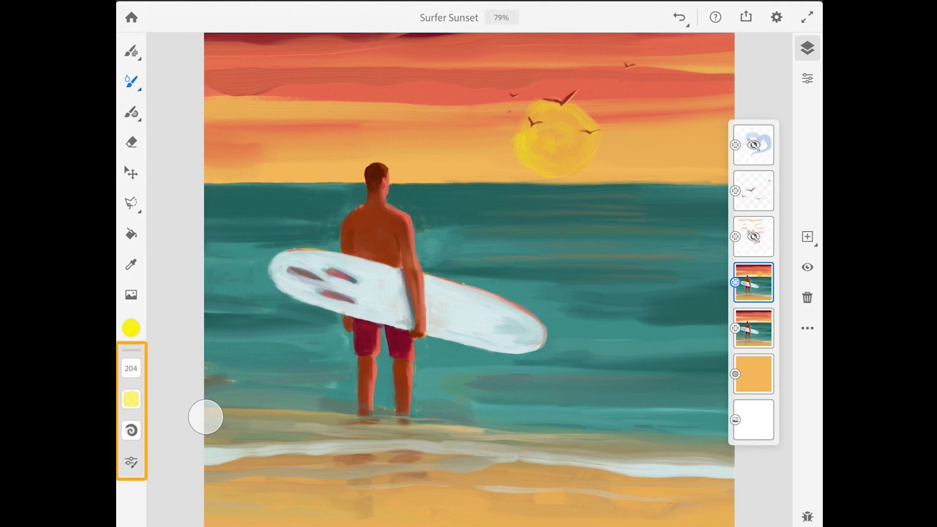
click(131, 368)
mouse_move(161, 374)
mouse_down()
mouse_move(160, 360)
mouse_move(160, 372)
mouse_up()
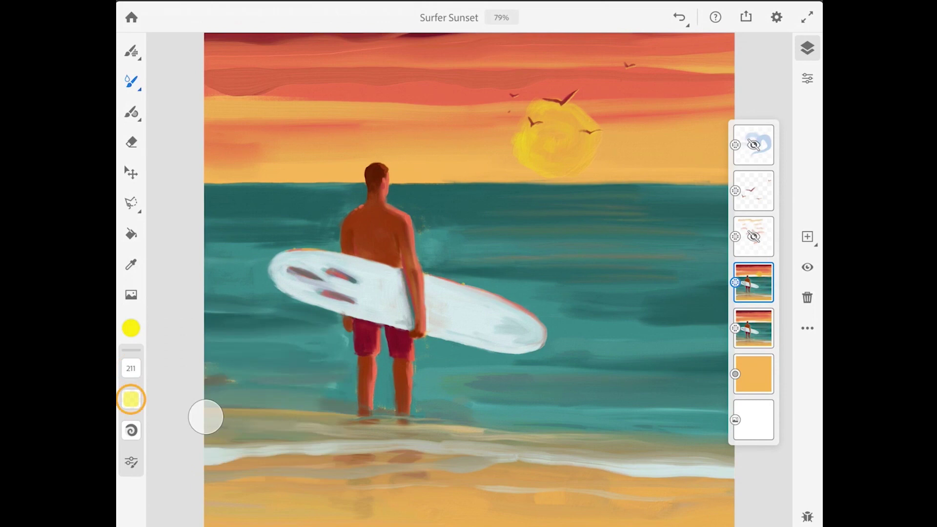
click(131, 399)
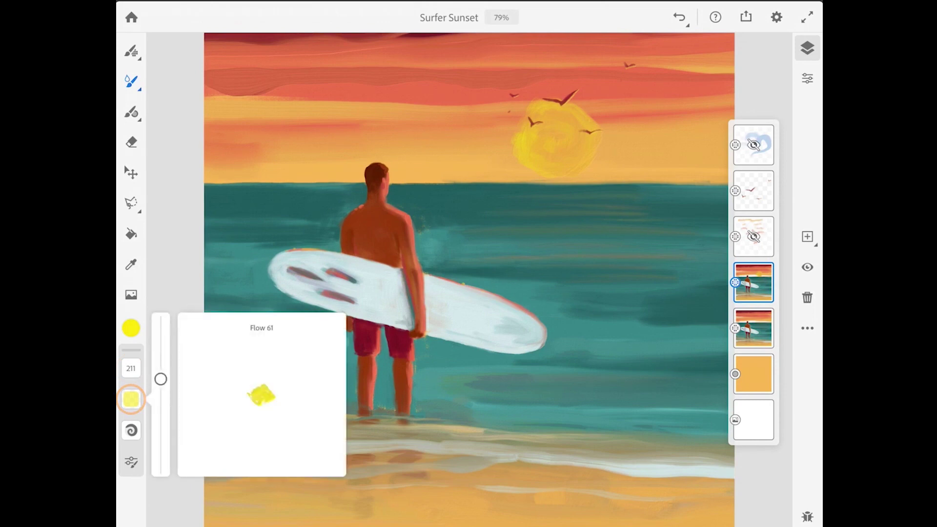
mouse_move(160, 379)
mouse_down()
mouse_move(161, 339)
mouse_move(161, 460)
mouse_move(160, 374)
mouse_up()
click(205, 418)
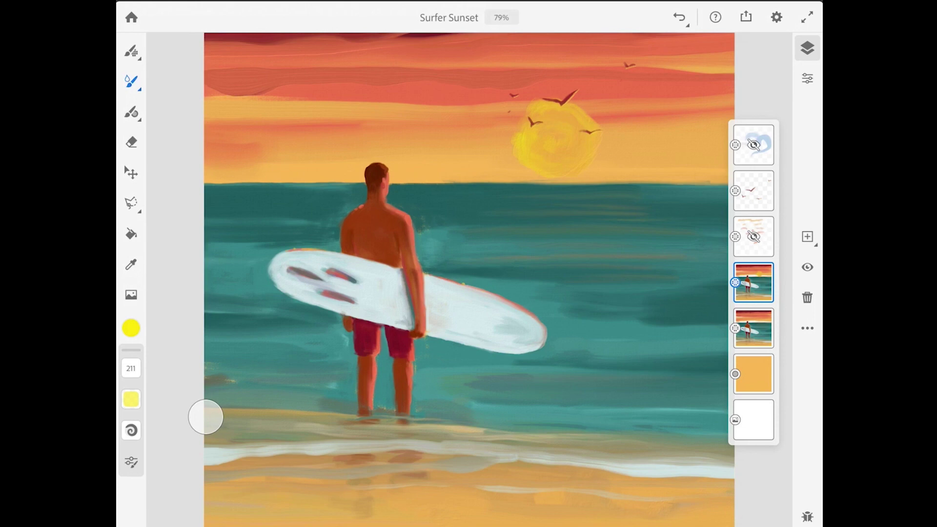
click(753, 144)
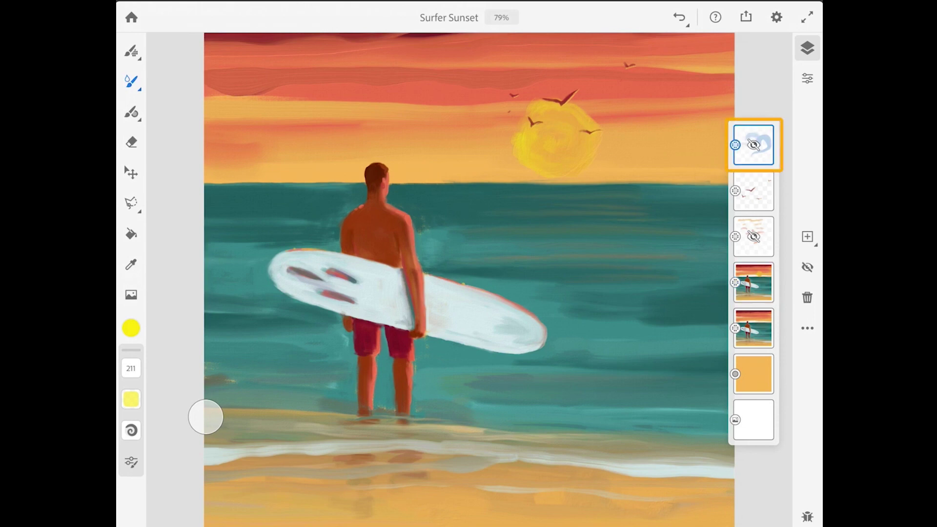
click(807, 266)
scroll(205, 417, up, 3)
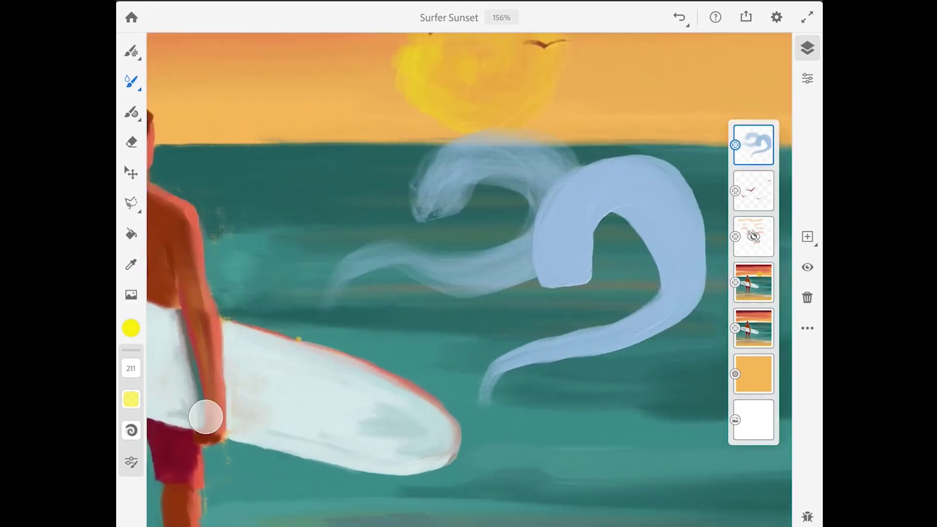
scroll(205, 418, up, 2)
scroll(206, 417, up, 1)
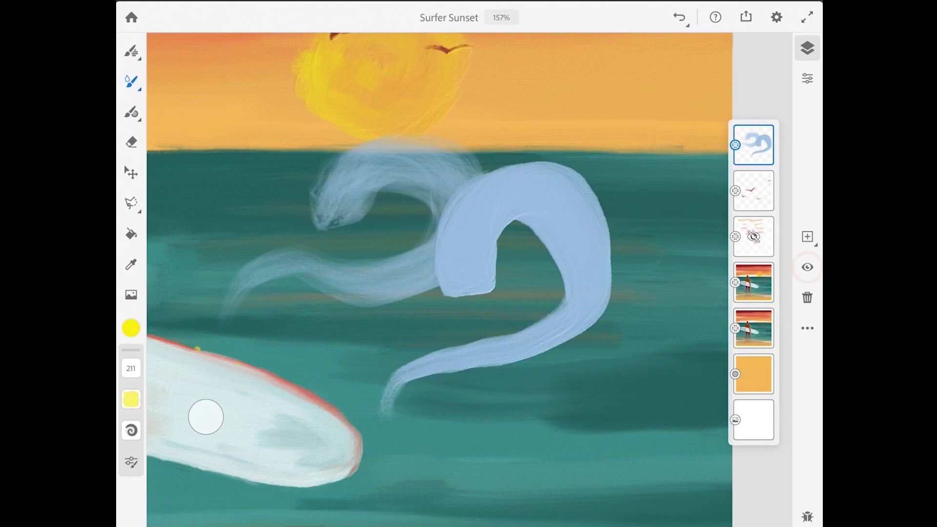
click(806, 267)
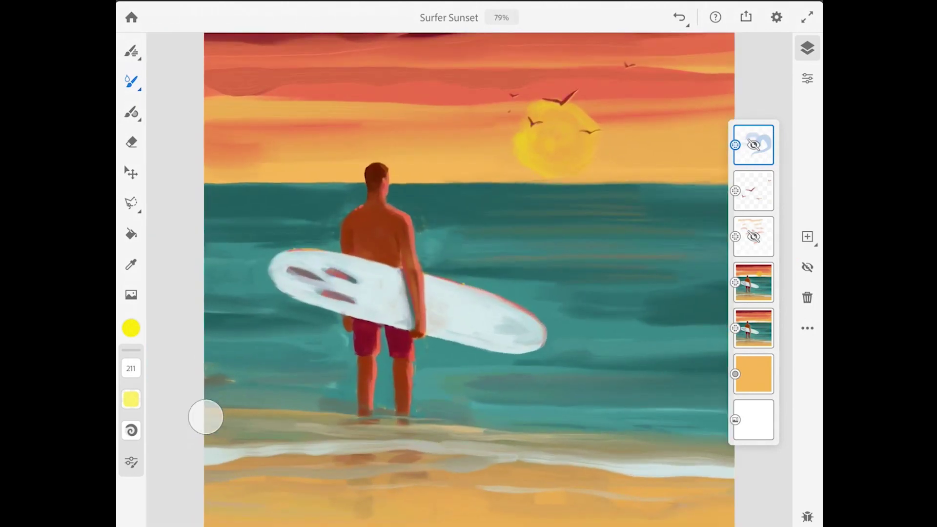
- Set the Oilpaint Chunky brush angle to 91° and review its Pressure Dynamics options
click(131, 462)
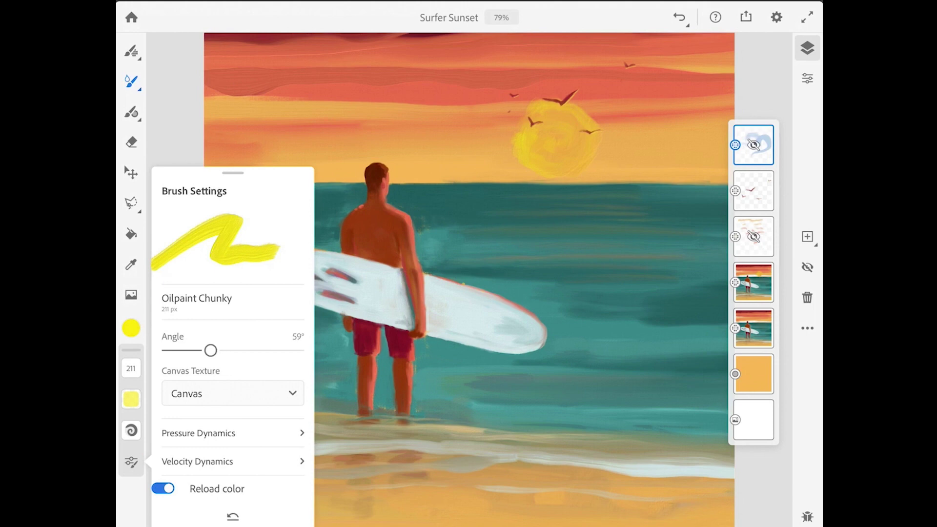
mouse_move(211, 350)
mouse_down()
mouse_move(269, 350)
mouse_move(203, 350)
mouse_move(233, 350)
mouse_up()
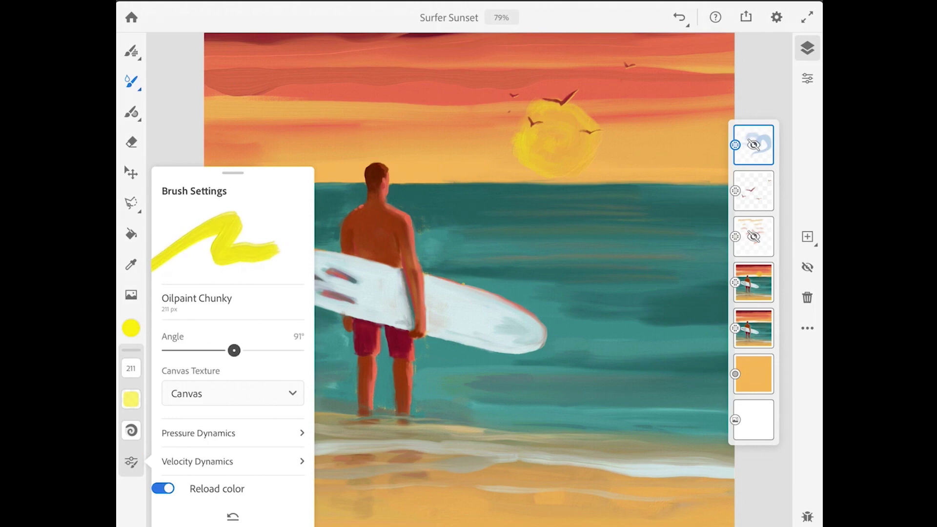
click(234, 433)
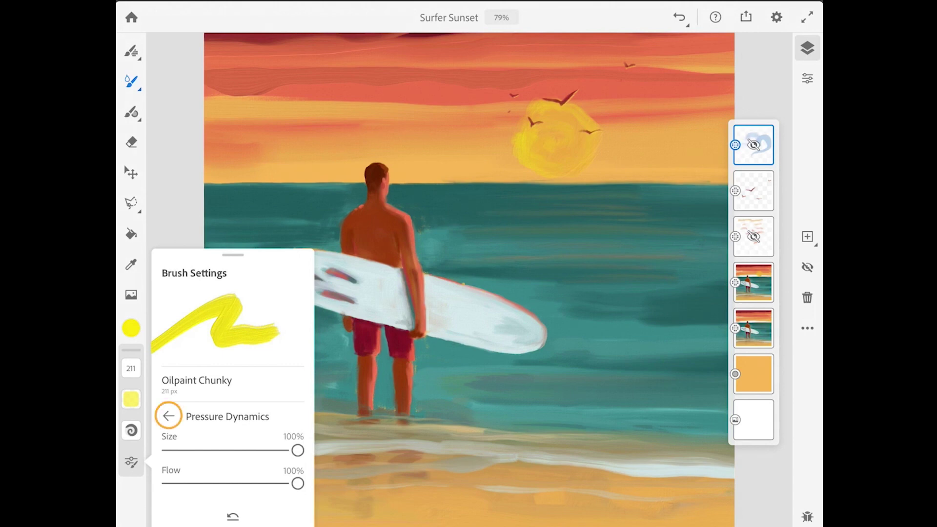
click(169, 416)
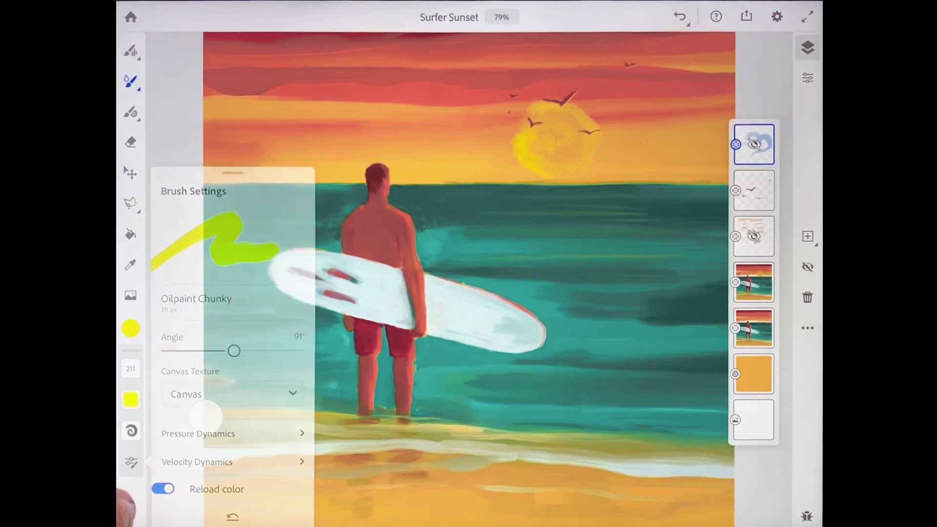
- Switch to the light blue recent colour and select the main surfer painting layer
click(131, 462)
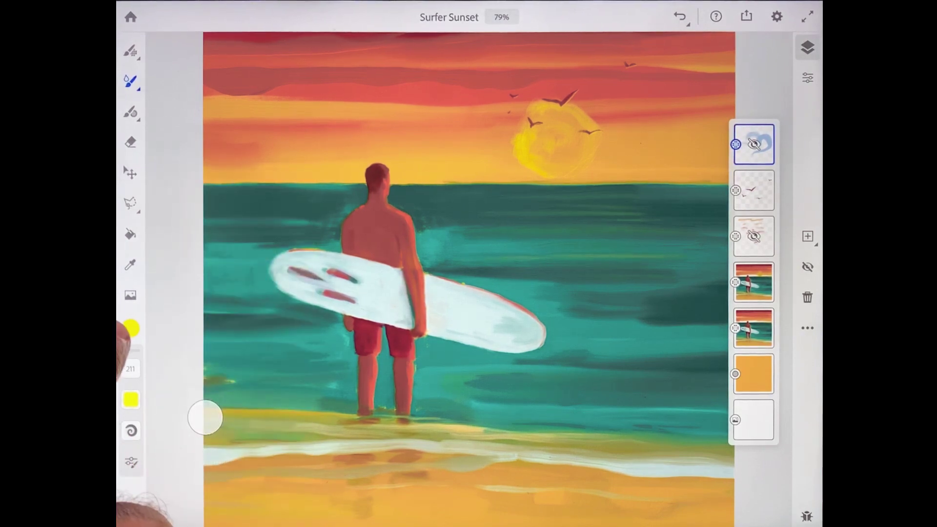
click(131, 329)
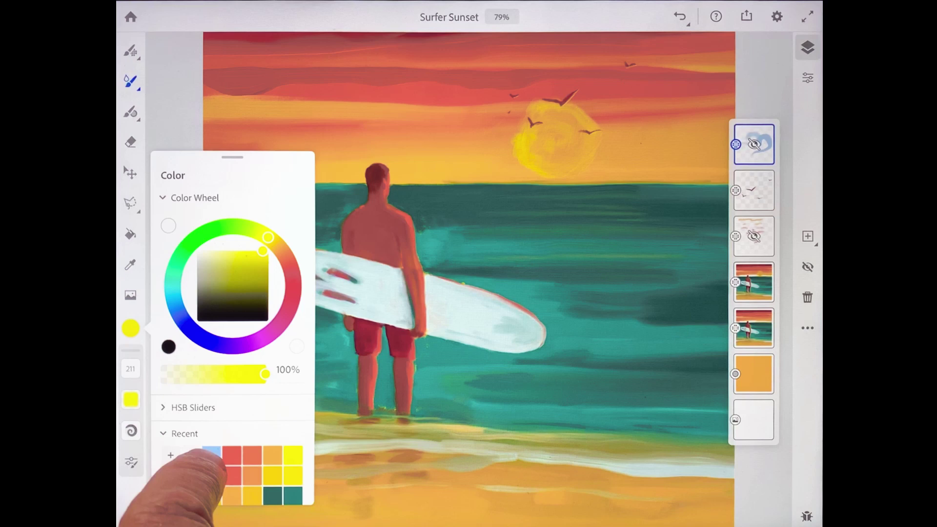
click(211, 455)
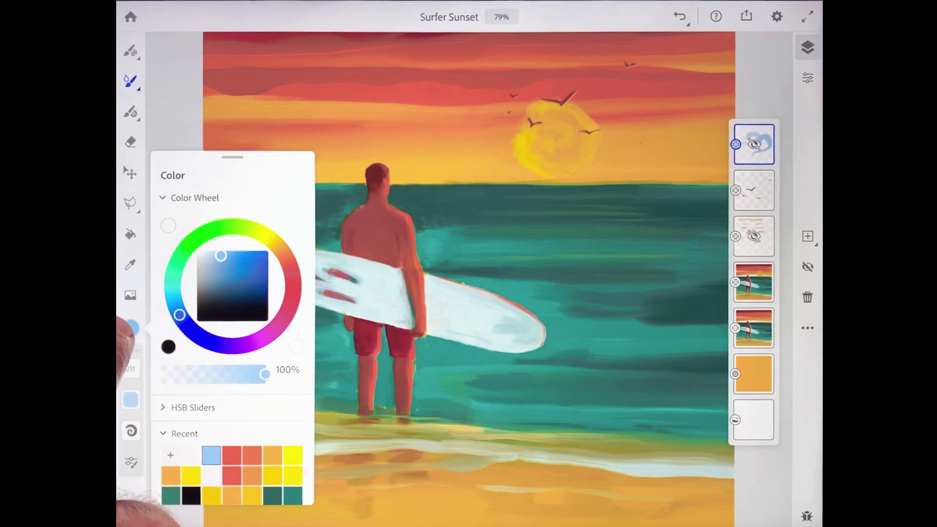
click(205, 417)
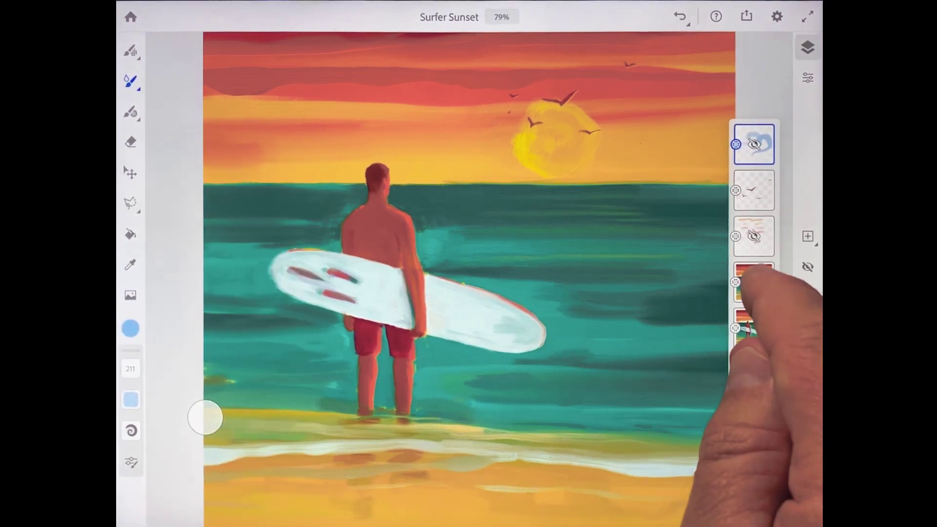
click(754, 283)
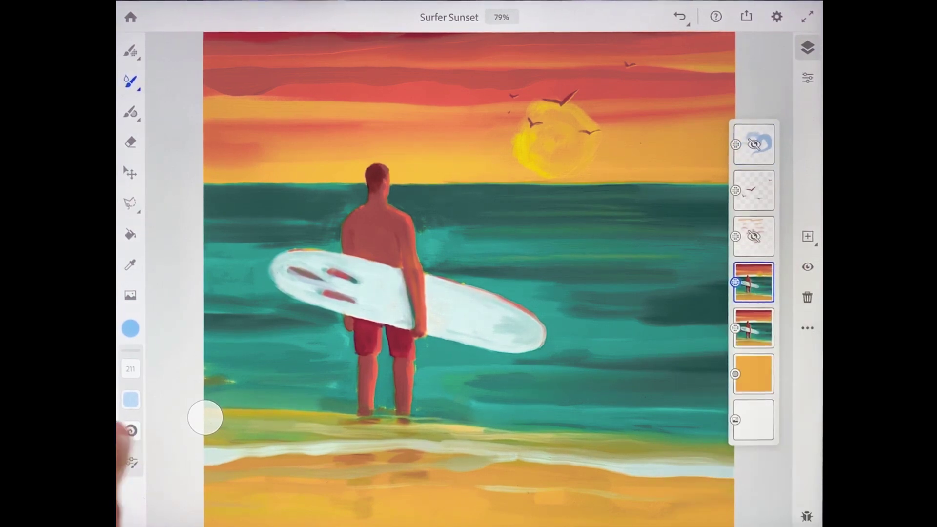
click(132, 431)
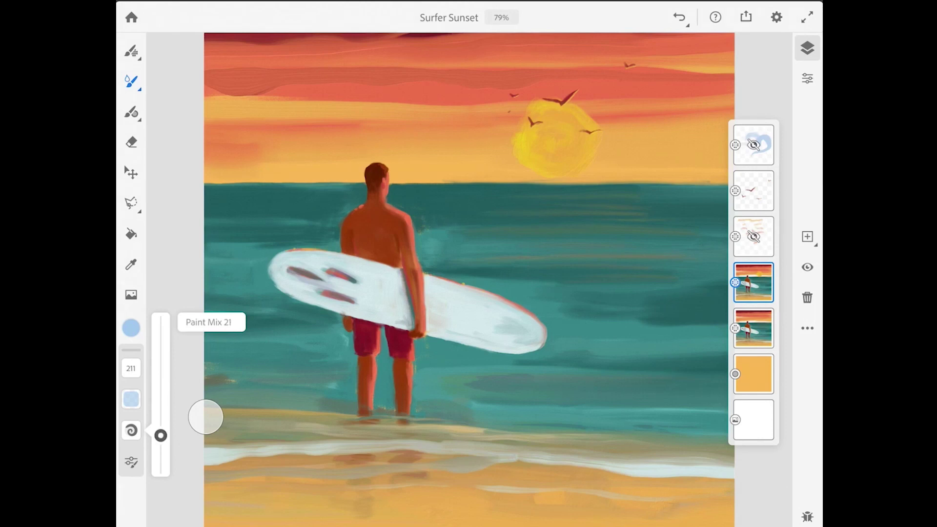
- Set paint mix to 22 and paint wavy light blue test strokes from the water into the sun
drag(160, 434, 161, 468)
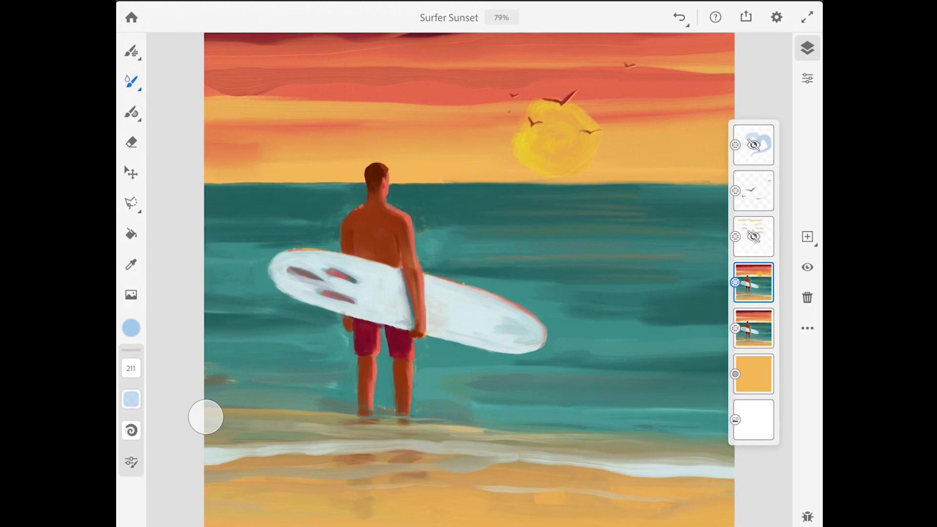
scroll(680, 156, up, 5)
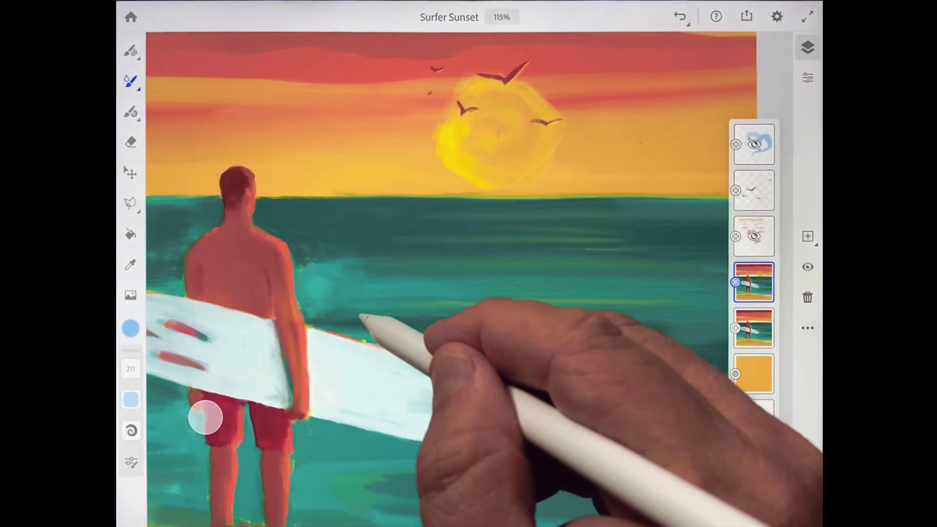
mouse_move(359, 316)
mouse_down()
mouse_move(377, 170)
mouse_move(350, 66)
mouse_up()
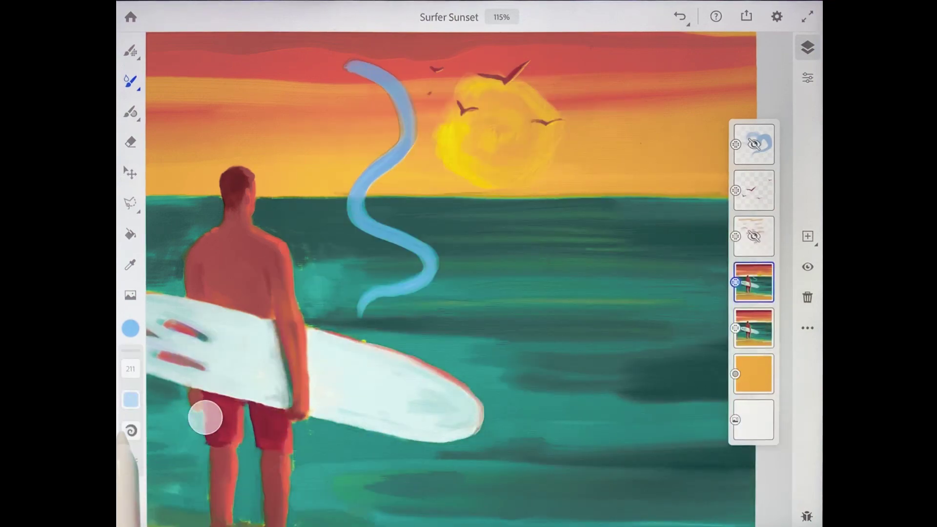
drag(131, 432, 160, 430)
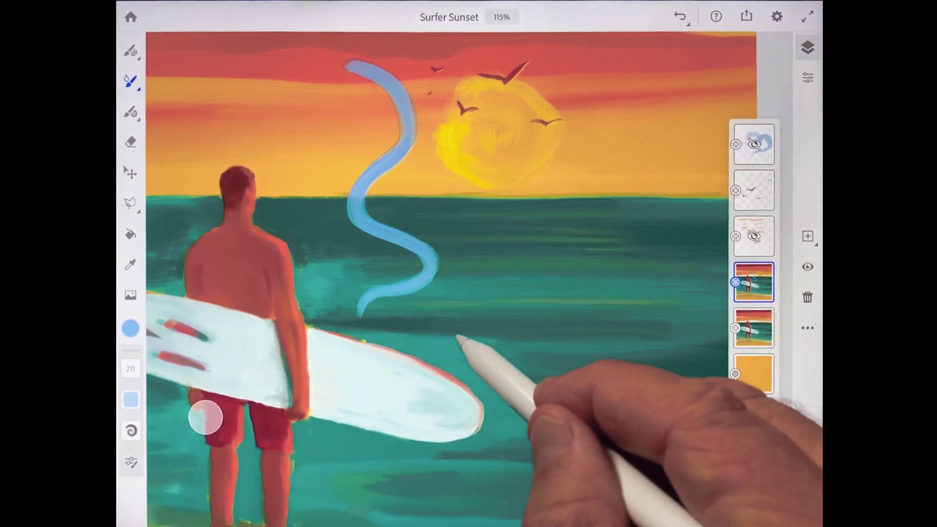
drag(456, 339, 602, 73)
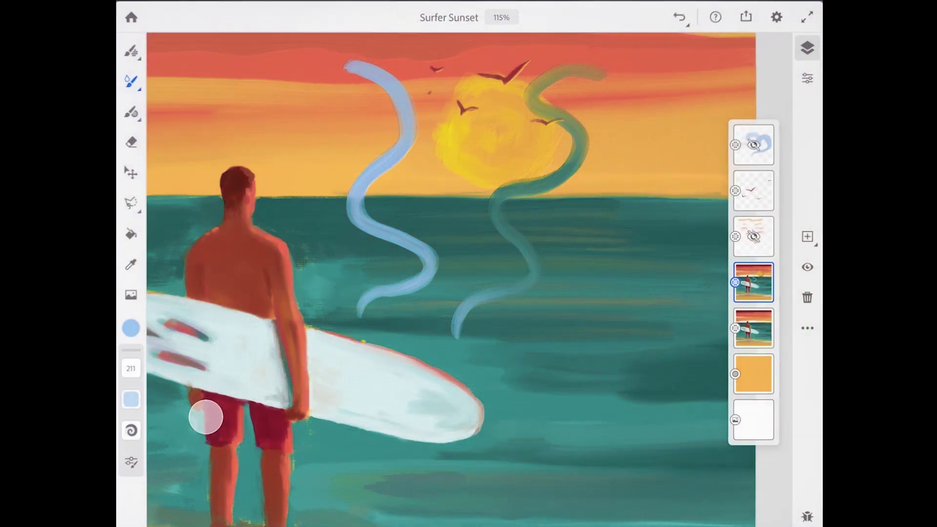
scroll(469, 279, up, 3)
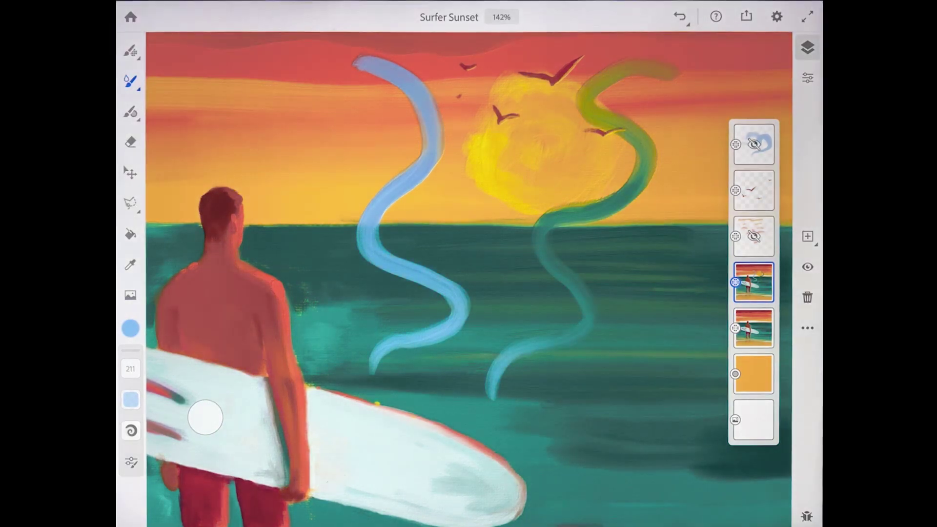
- Undo the blue and green wavy test strokes
key(ctrl+z)
key(ctrl+z)
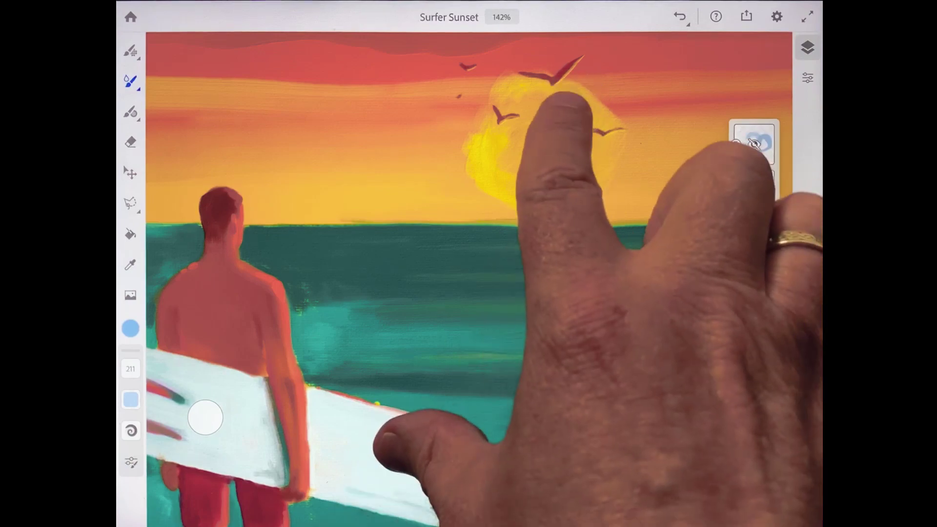
scroll(513, 293, down, 5)
scroll(469, 293, down, 1)
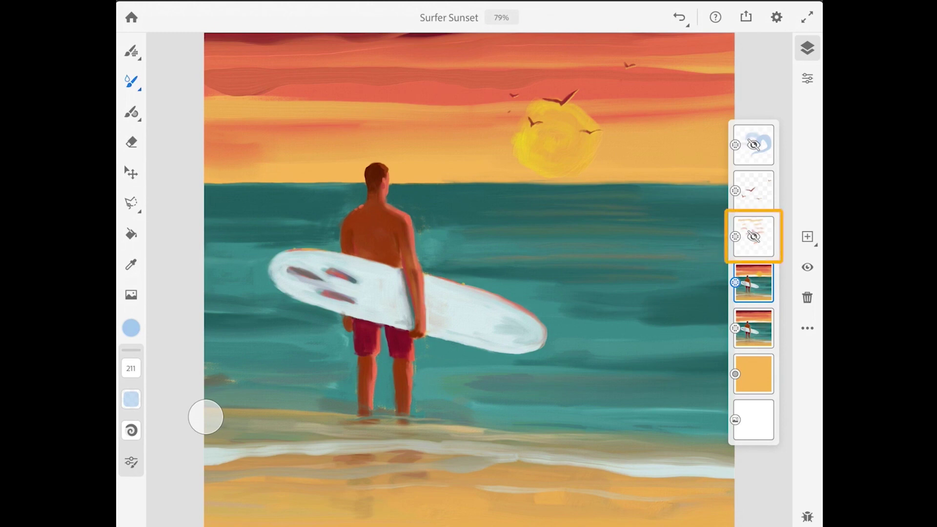
- Unhide the orange sun-reflection layer and merge it into the surfer painting layer, leaving six layers
click(753, 235)
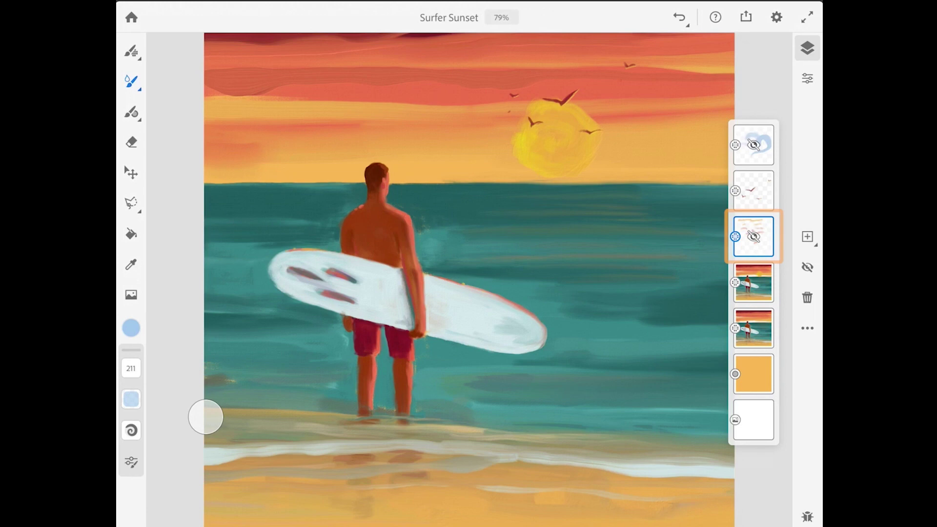
click(753, 236)
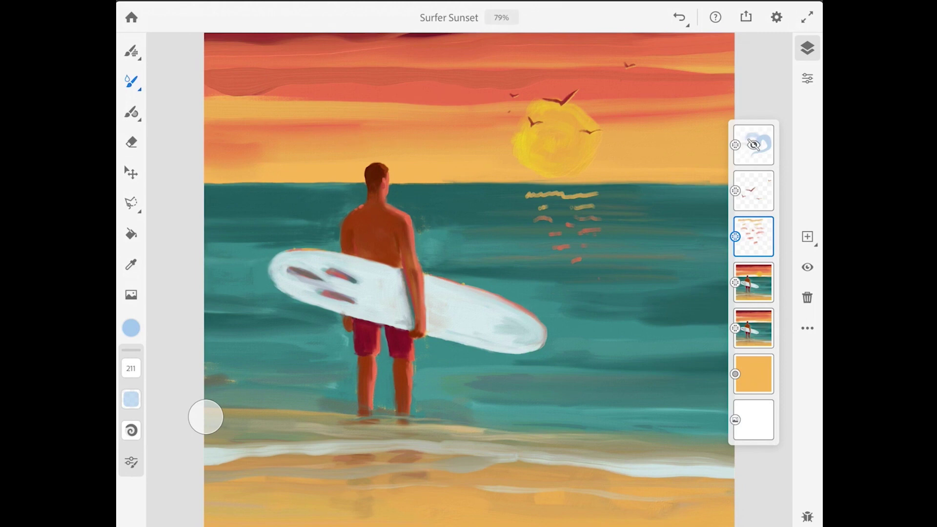
click(806, 329)
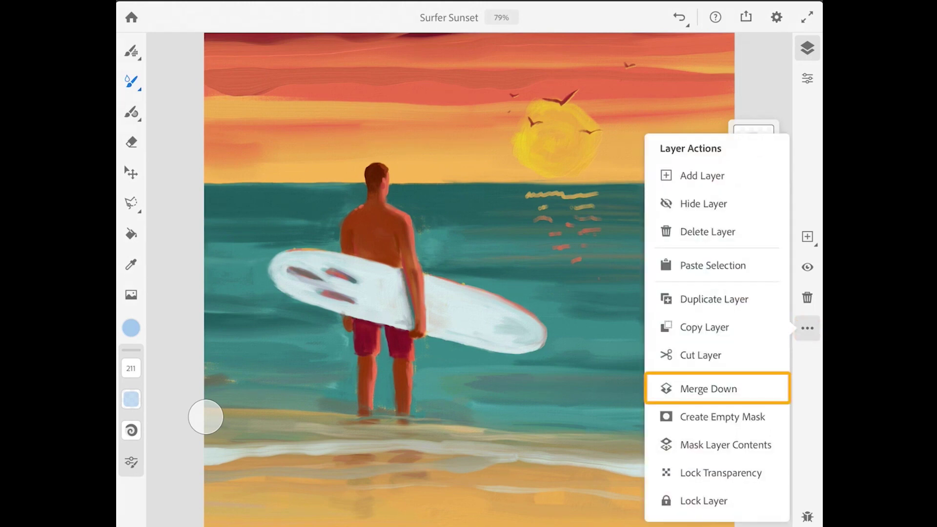
click(708, 389)
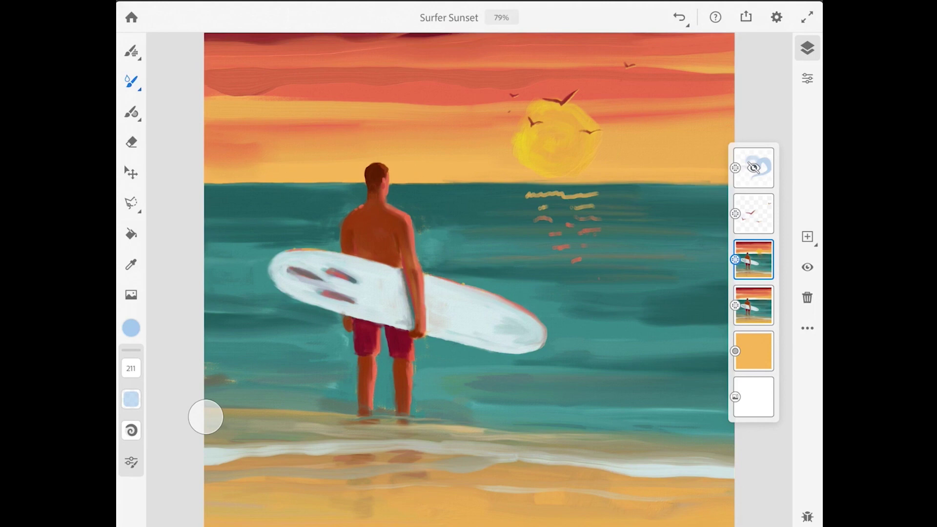
click(132, 81)
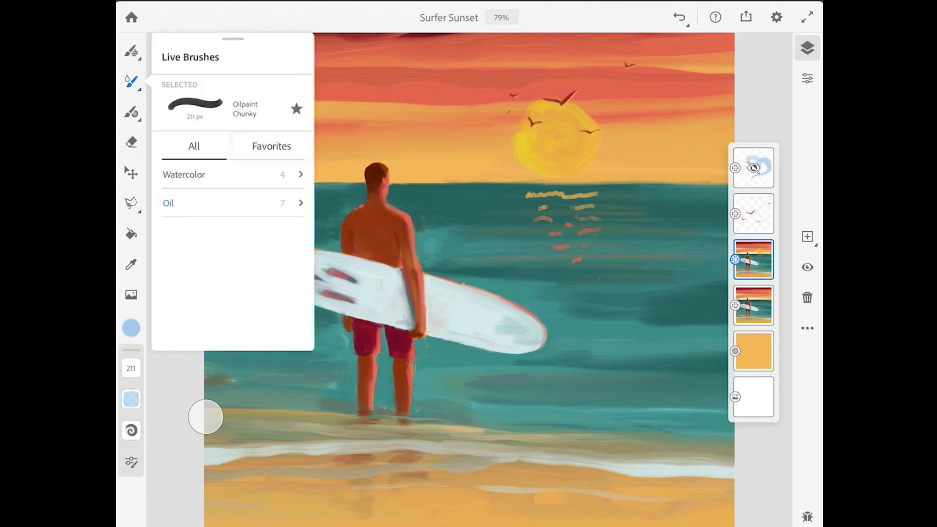
- Select the Favorites > Oilpaint Detail brush and drop its colour opacity to 0%
click(271, 146)
click(233, 219)
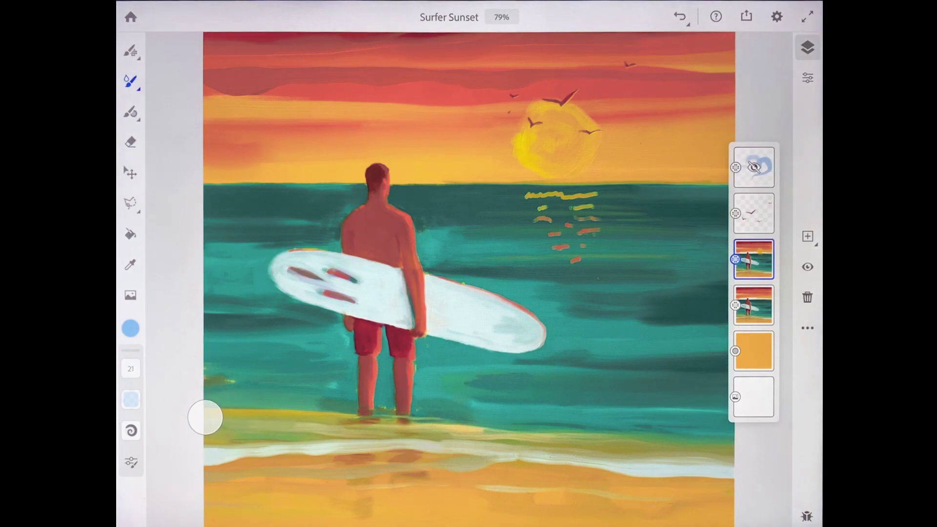
click(131, 328)
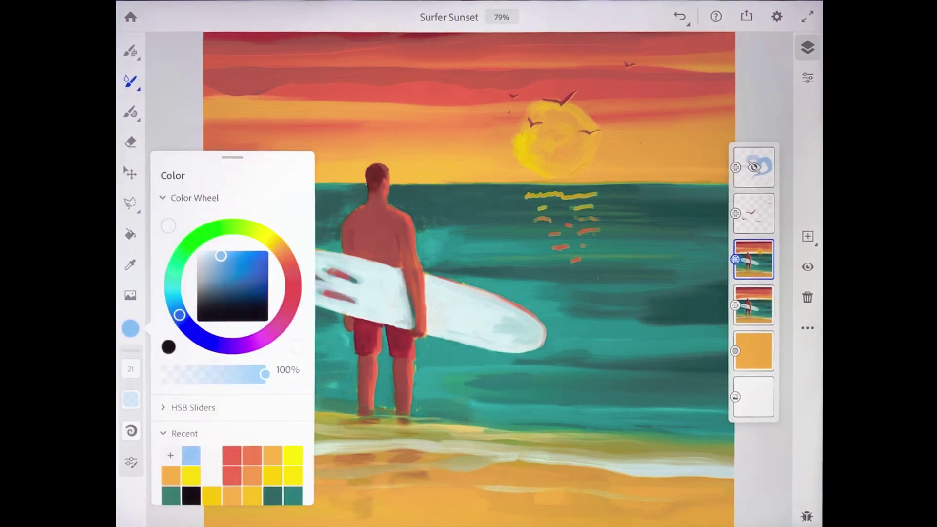
drag(264, 374, 162, 373)
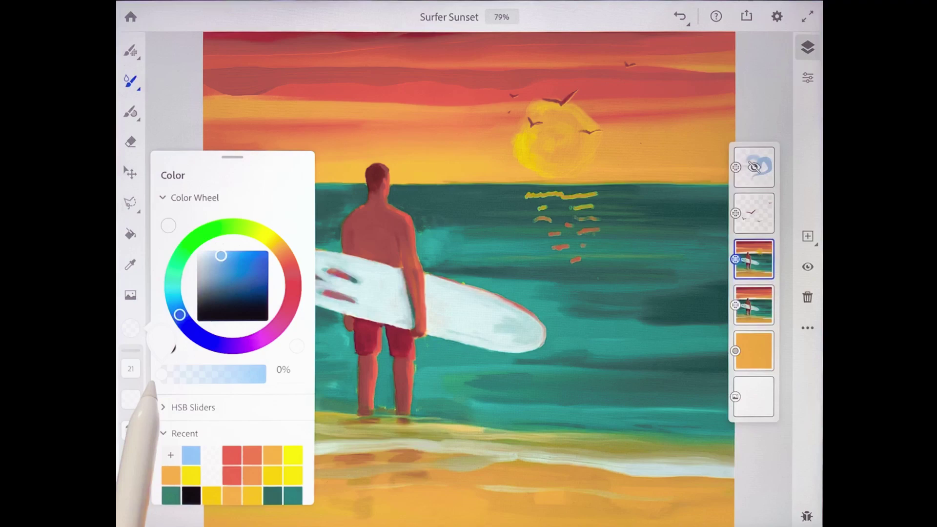
click(205, 418)
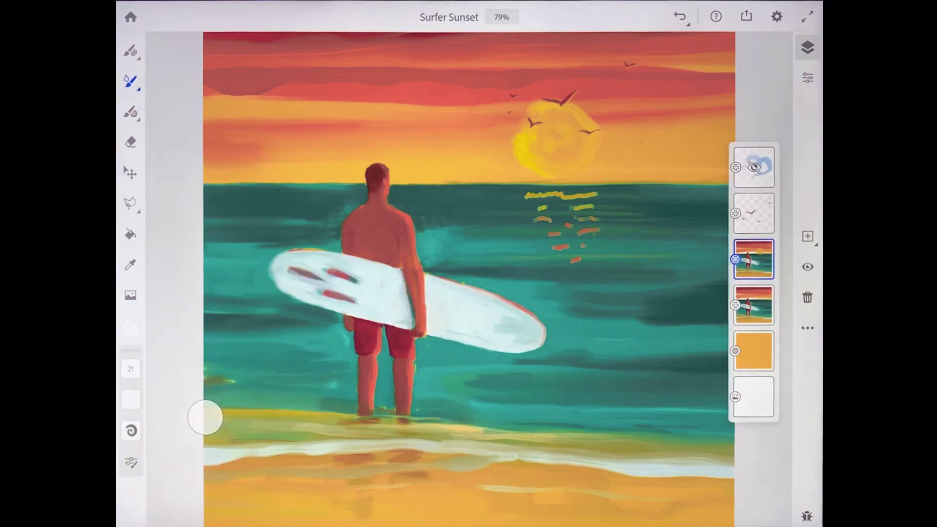
scroll(527, 293, up, 5)
scroll(527, 293, up, 2)
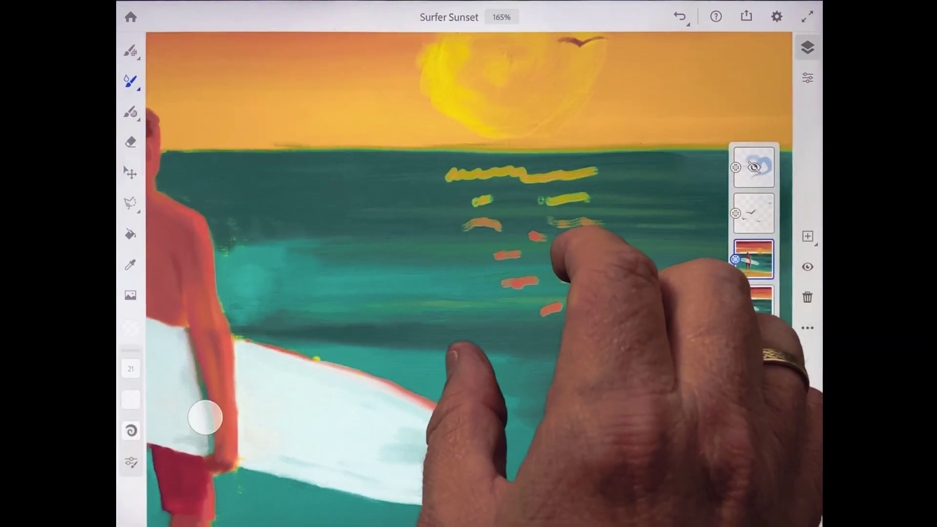
scroll(468, 293, right, 2)
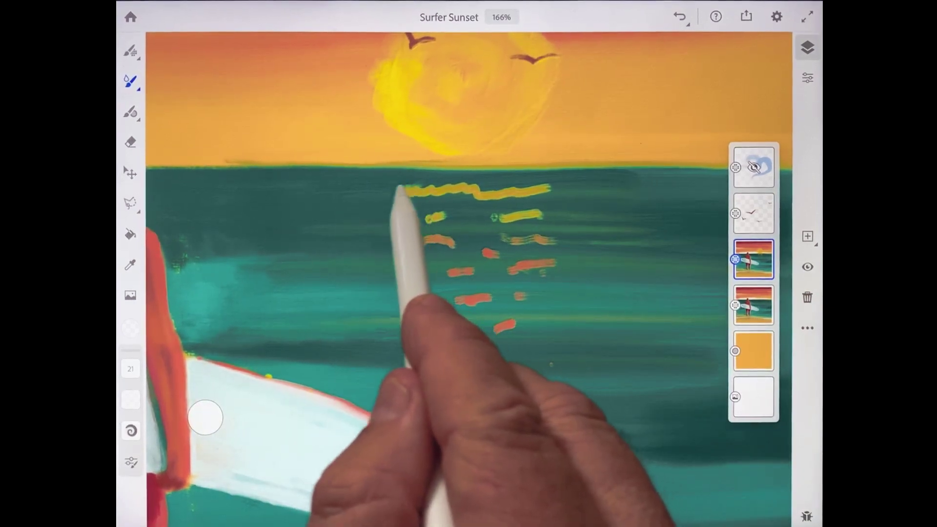
- Smear each yellow and orange reflection dab sideways into soft horizontal streaks on the sea
drag(396, 193, 429, 189)
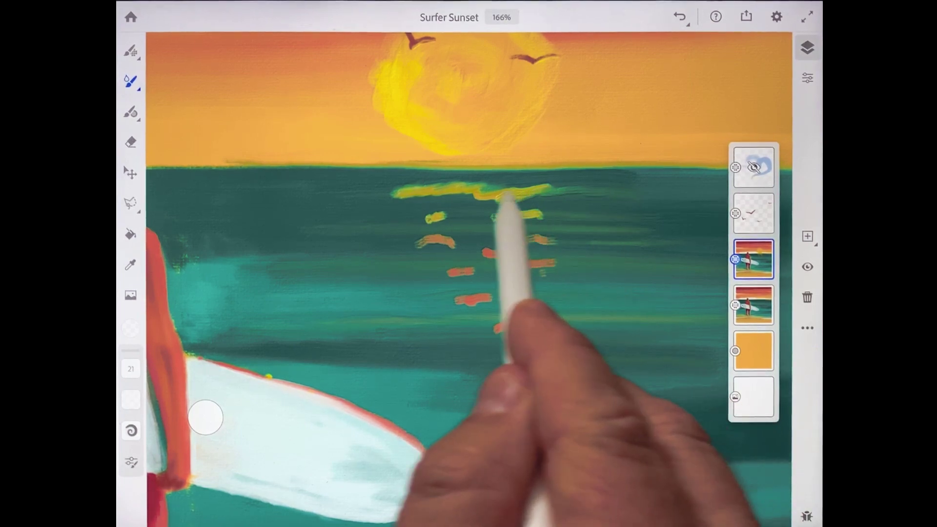
drag(550, 239, 508, 238)
drag(553, 263, 509, 267)
drag(515, 296, 524, 295)
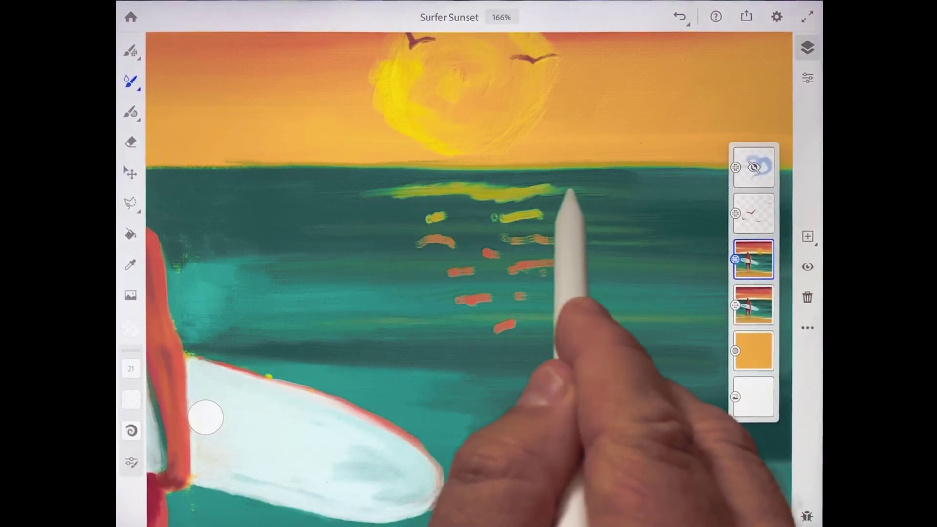
drag(430, 219, 560, 216)
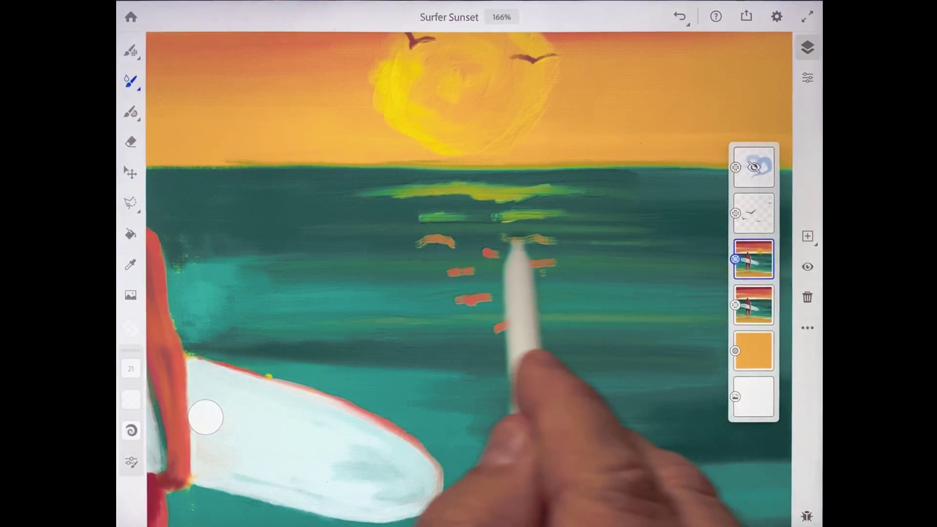
drag(515, 240, 553, 239)
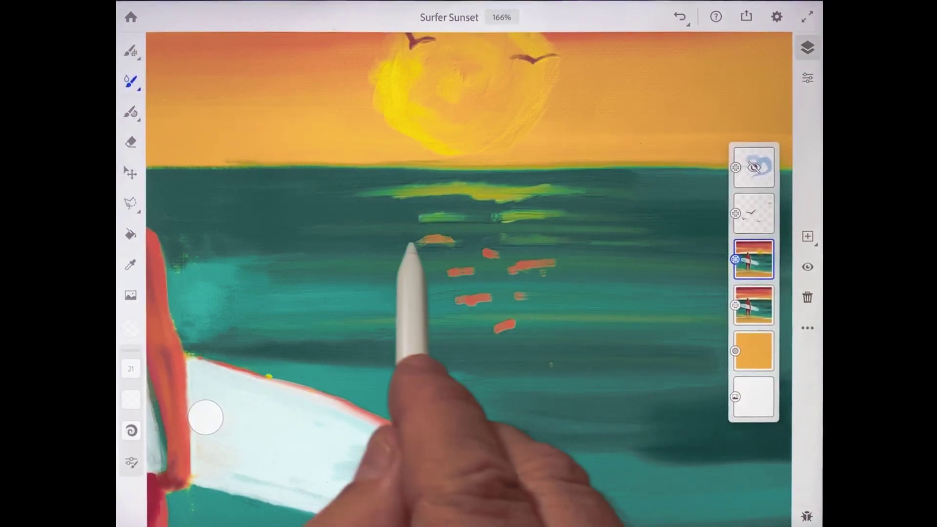
drag(410, 242, 607, 272)
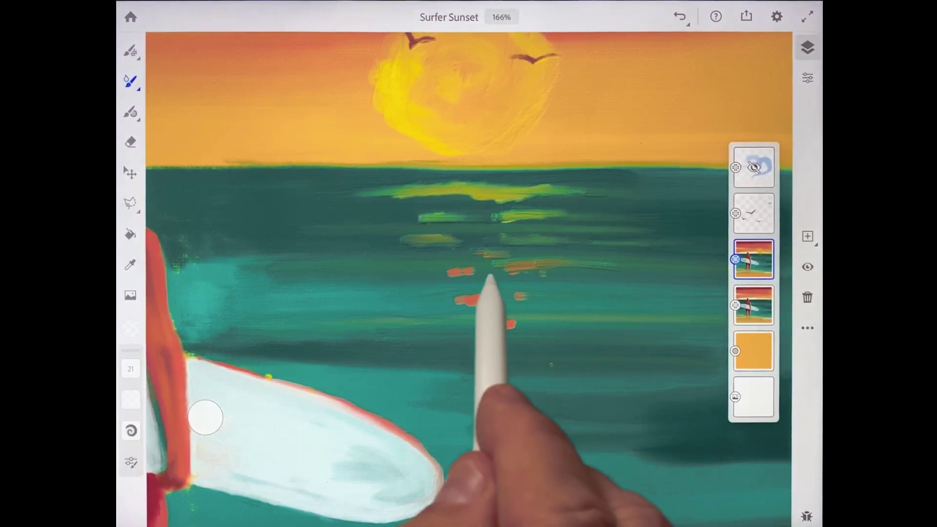
drag(443, 298, 525, 296)
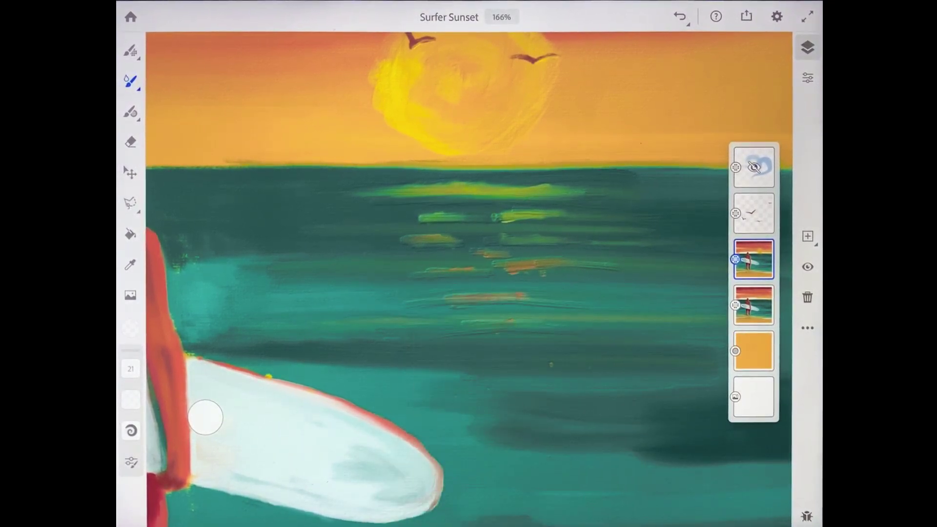
scroll(469, 278, down, 5)
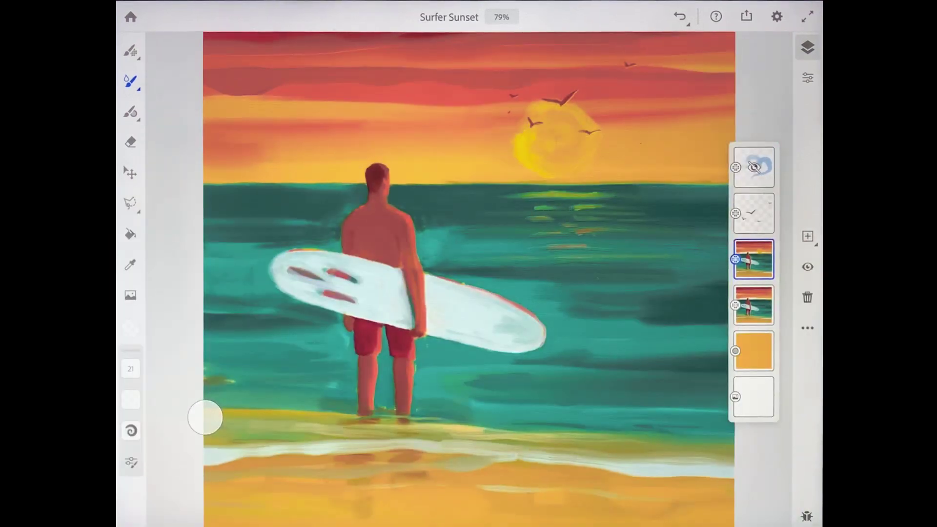